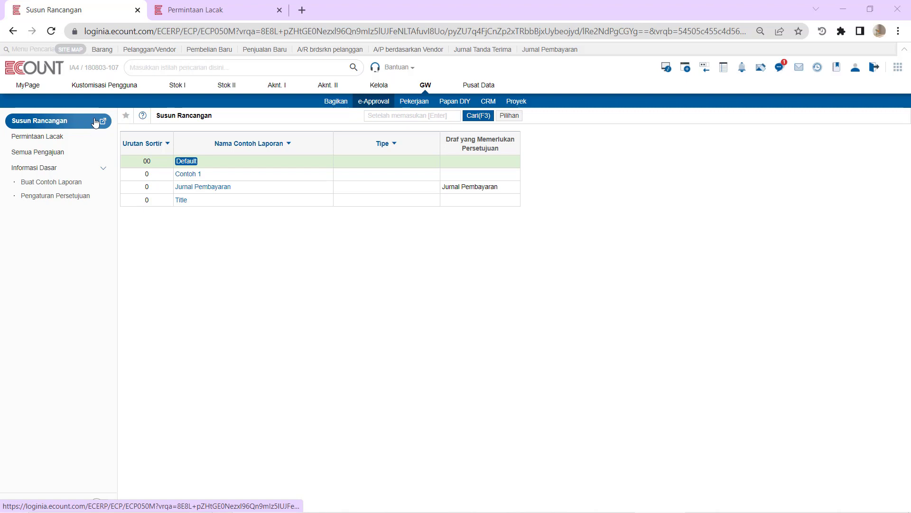
Open the Default draft form and view its list of available approval lines.
left_click(184, 162)
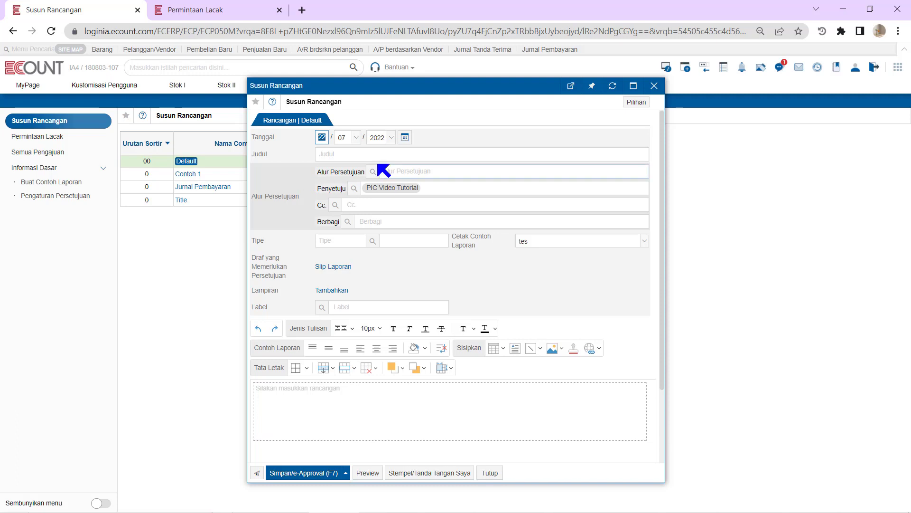
left_click(374, 171)
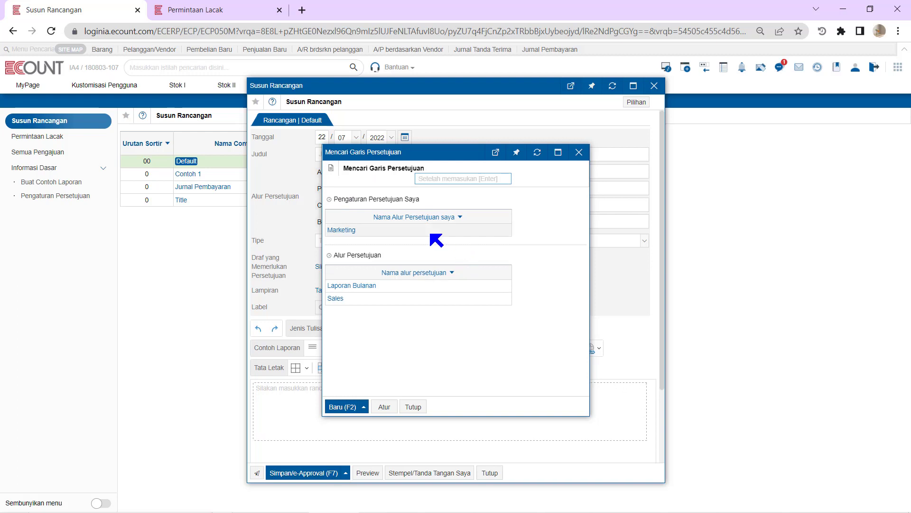
mouse_move(431, 234)
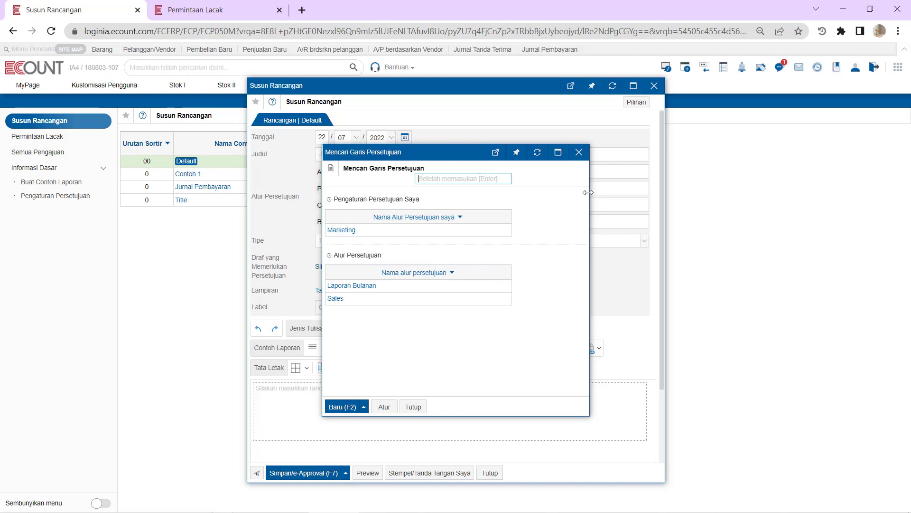
left_click(579, 151)
left_click(654, 86)
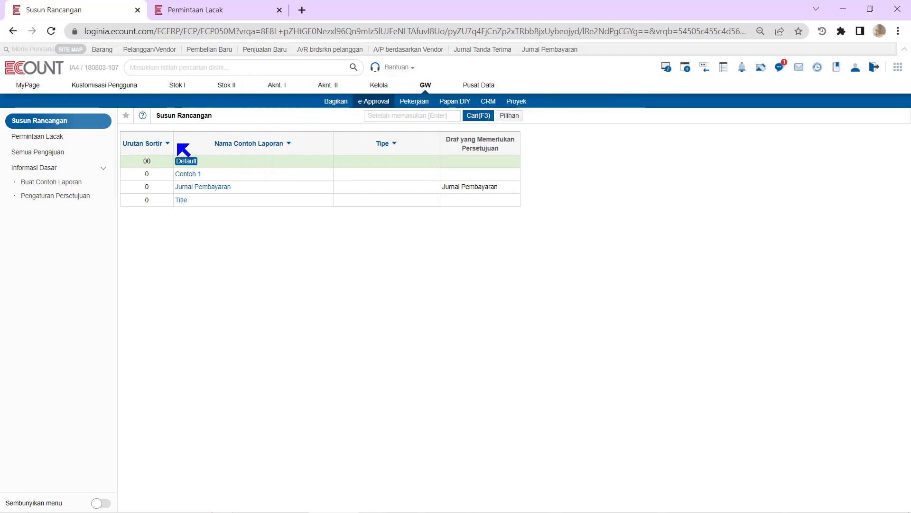
Start registering a new approval line named "marketing" from the Default draft form.
left_click(190, 163)
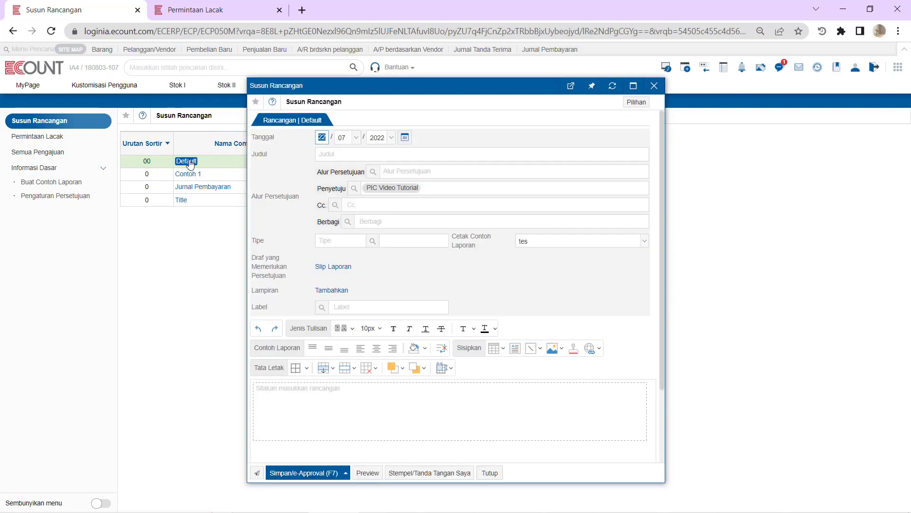
left_click(373, 172)
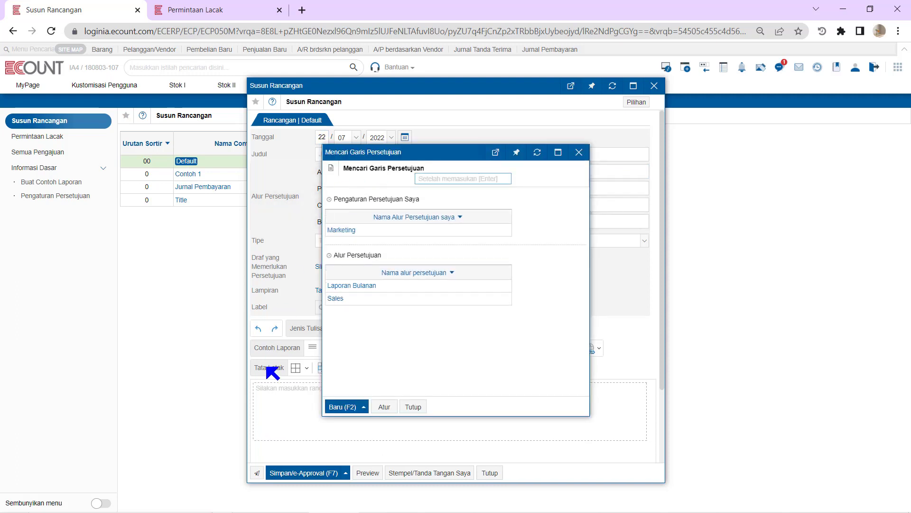
left_click(338, 406)
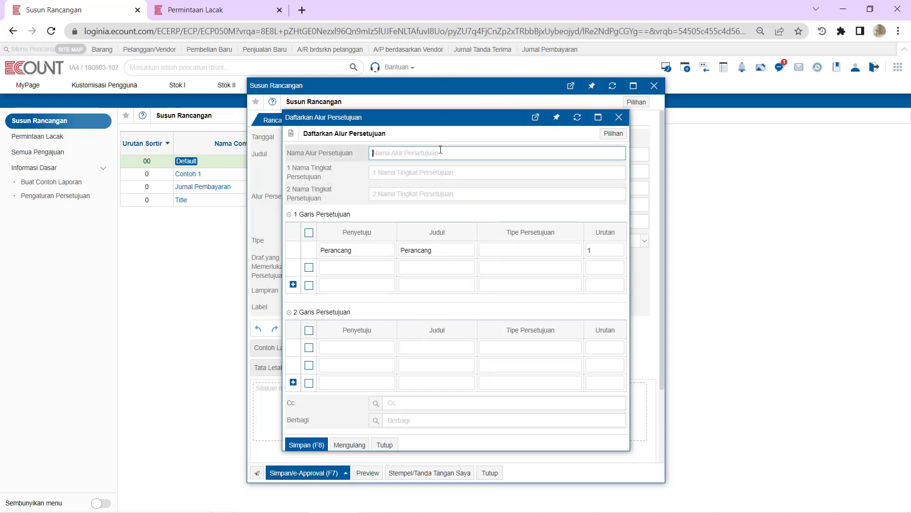
type("marketing")
Add an approver from the NO TITLE department to the first approval line with the title "manager".
left_click(358, 268)
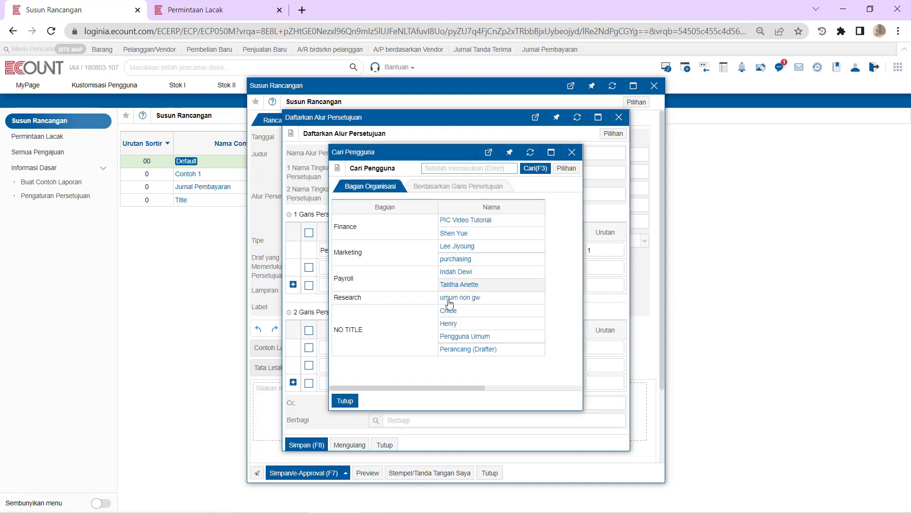
left_click(446, 324)
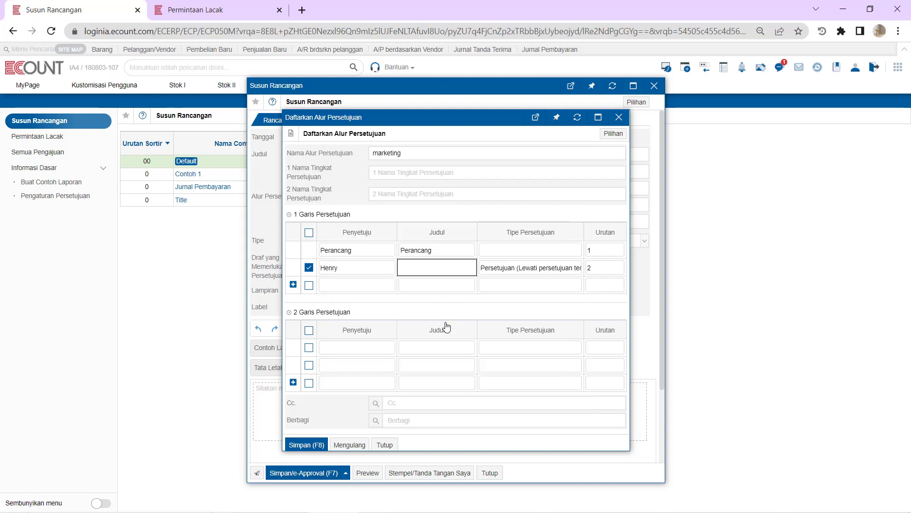
left_click(357, 285)
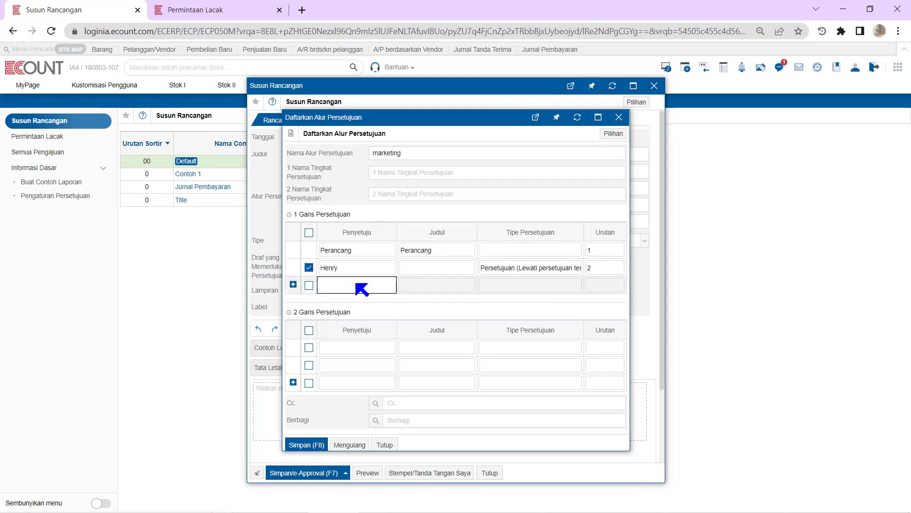
left_click(430, 266)
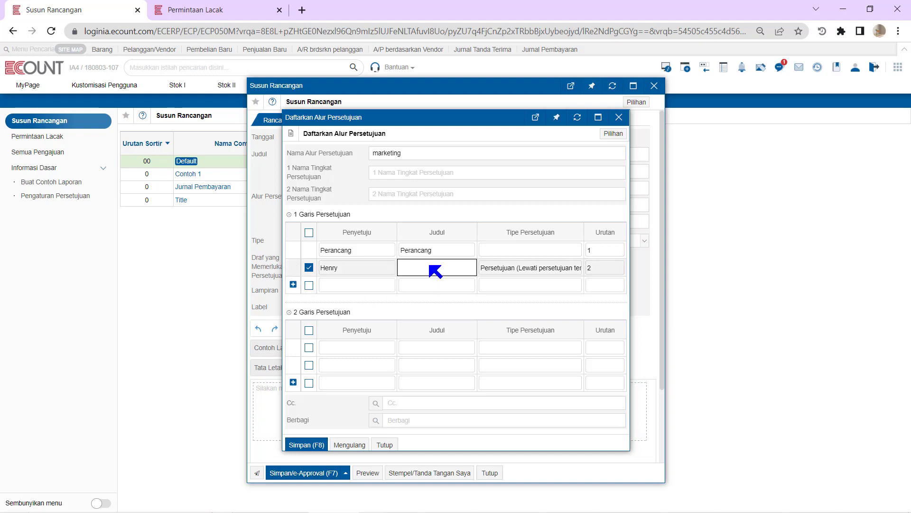
type("manager")
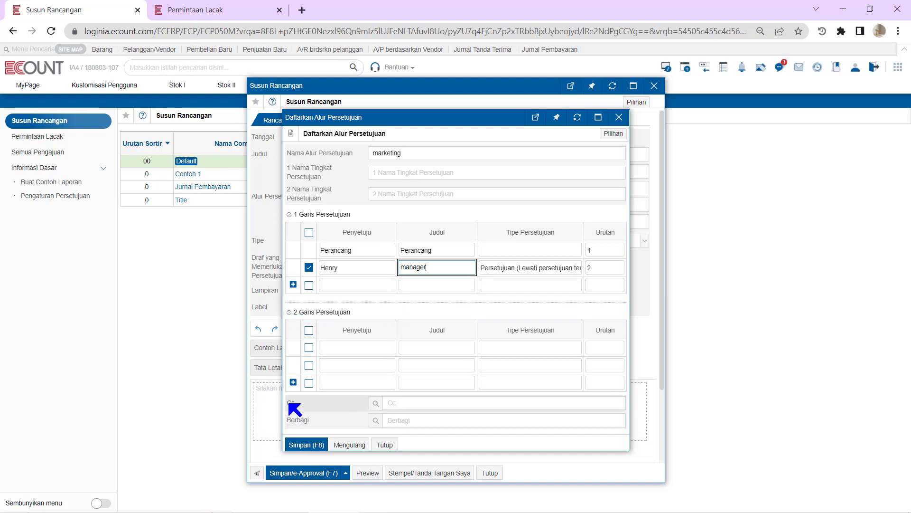
Add PIC Video Tutorial as the Cc. recipient of the approval line.
left_click(376, 403)
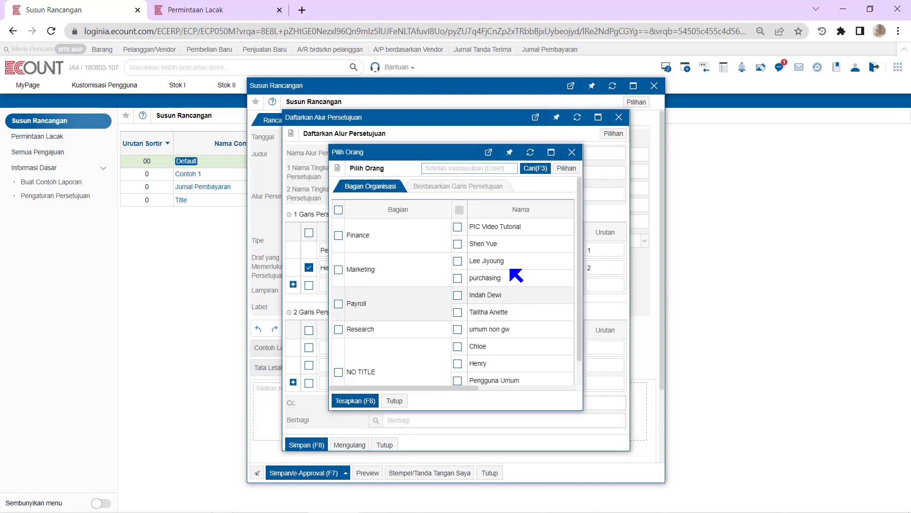
left_click(457, 227)
left_click(357, 401)
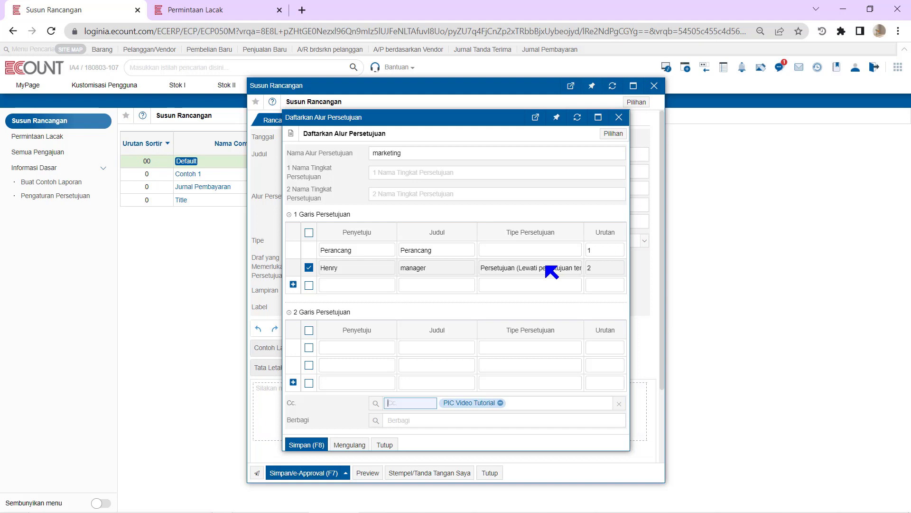
Fill in a new approval type with code 100, name "new approval" and access point "Hanya di folder saya".
left_click(558, 269)
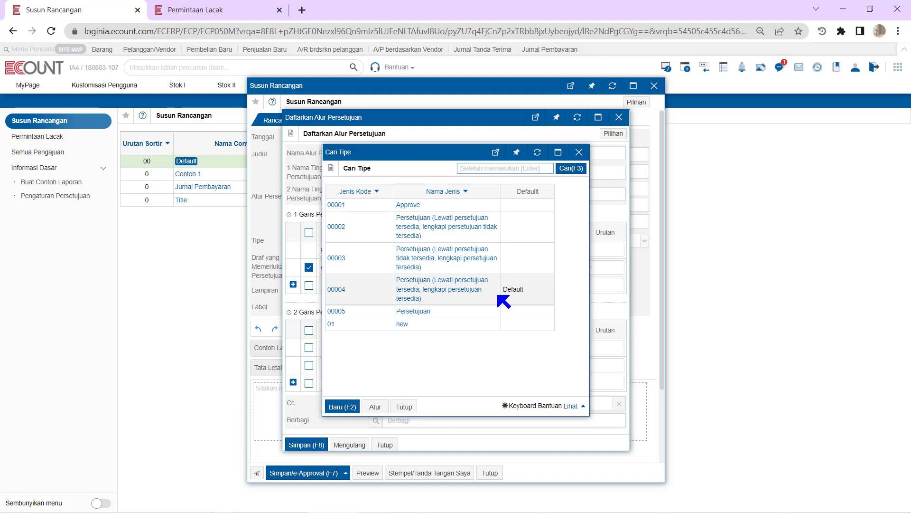
left_click(342, 406)
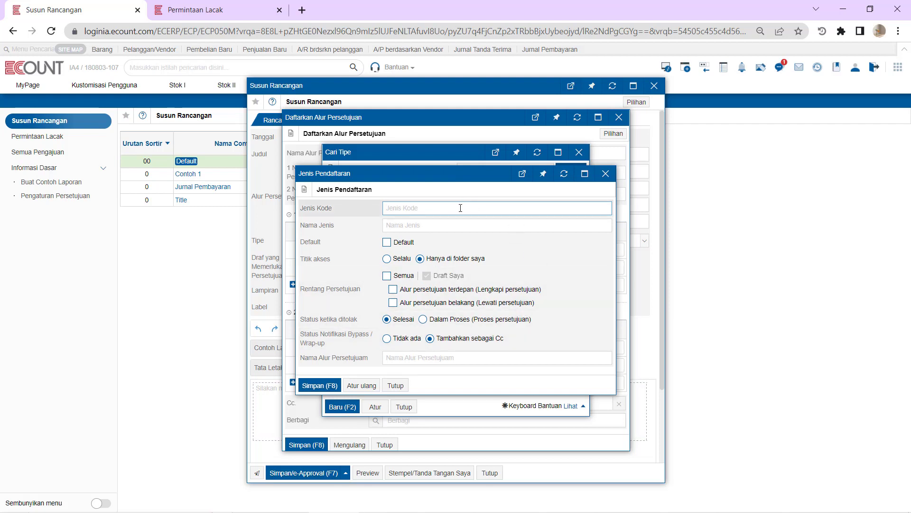
type("100")
left_click(466, 225)
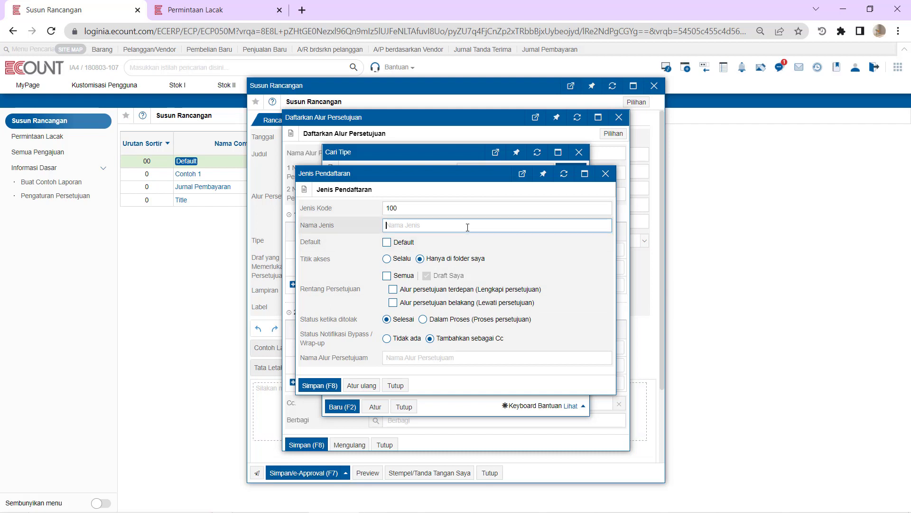
type("new approval")
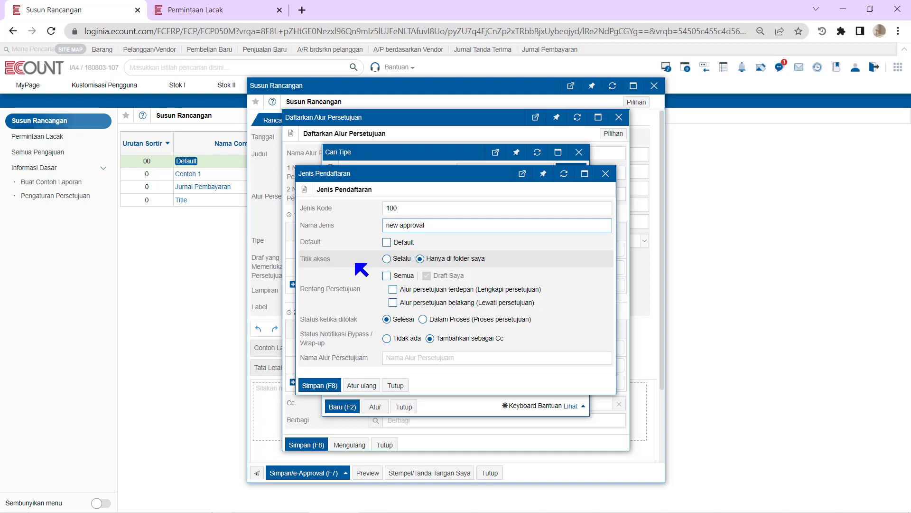
left_click(394, 259)
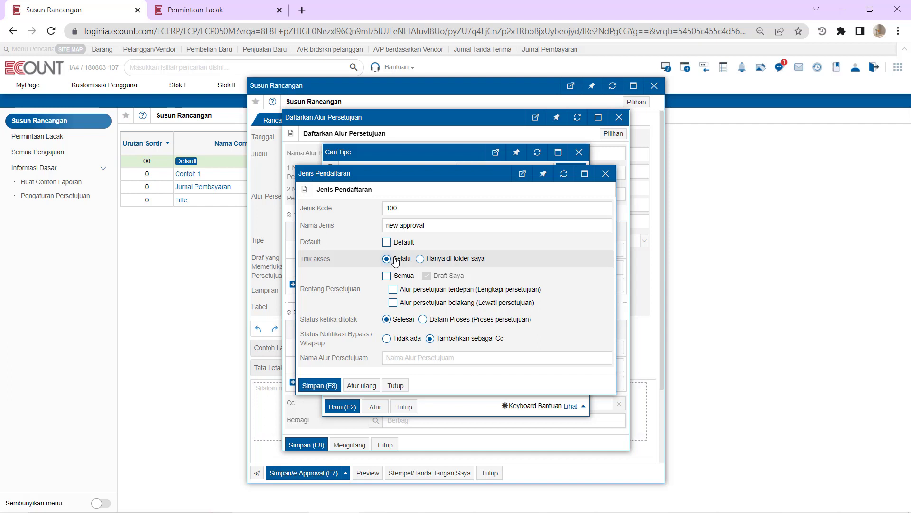
left_click(453, 259)
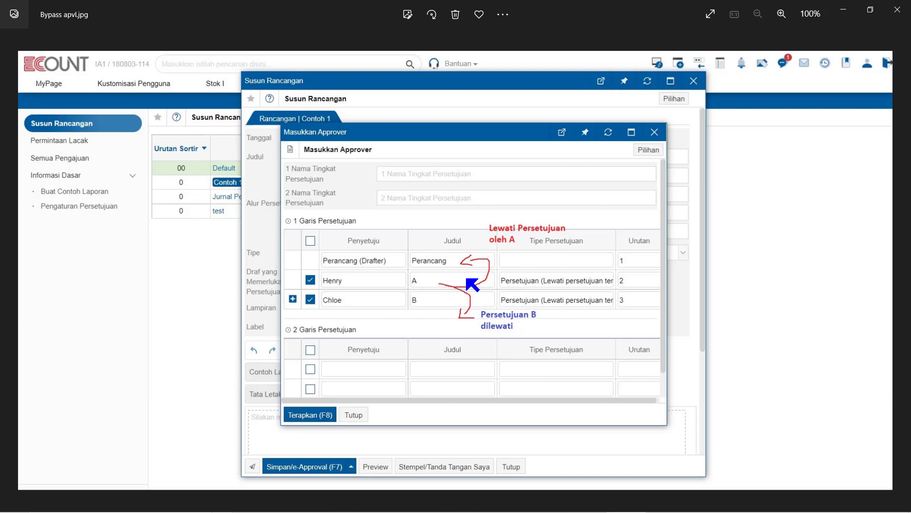
Advance from the bypass approval illustration to the next image in the photo viewer.
key("Right")
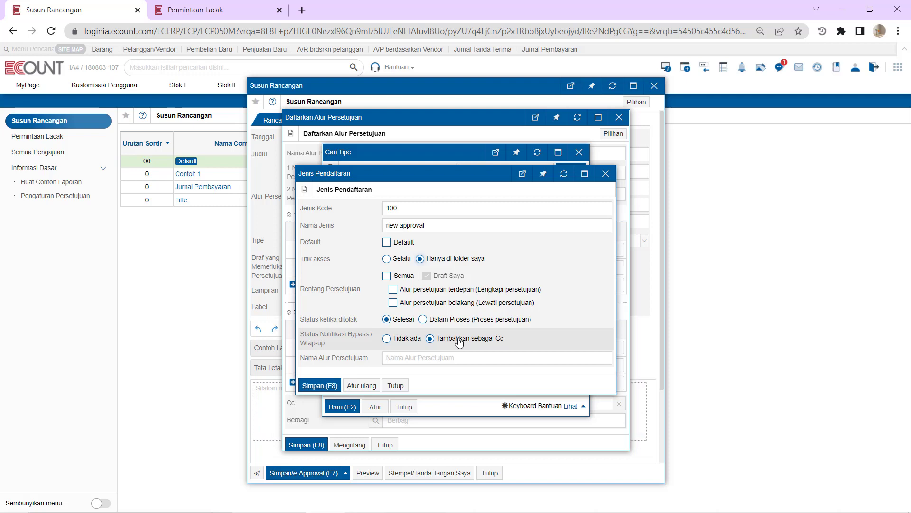
Complete the review of the "Approval (Lengkapi / Wrap up)" request in Permintaan Lacak and list the Cc. documents.
left_click(236, 5)
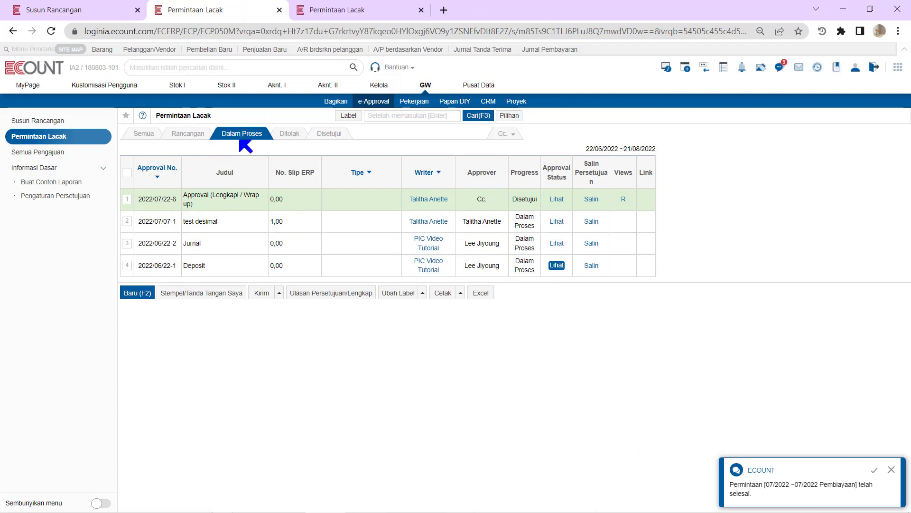
left_click(355, 9)
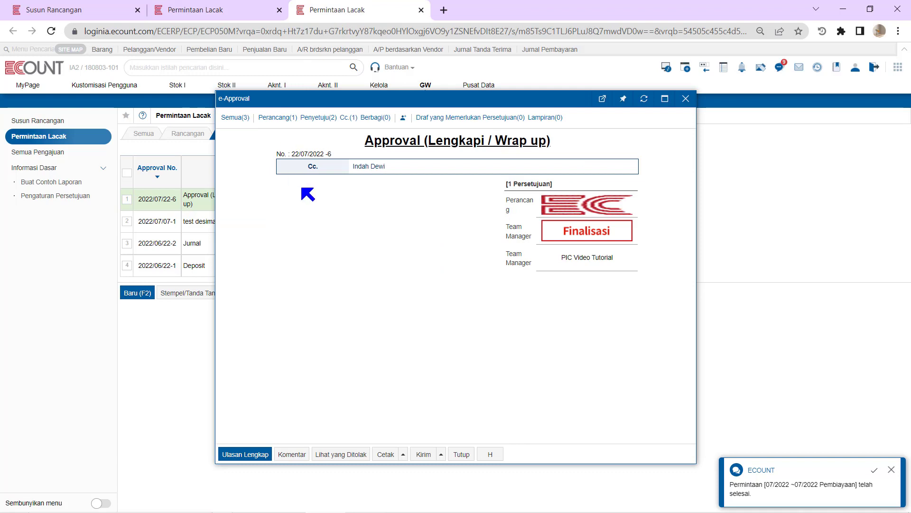
left_click(244, 455)
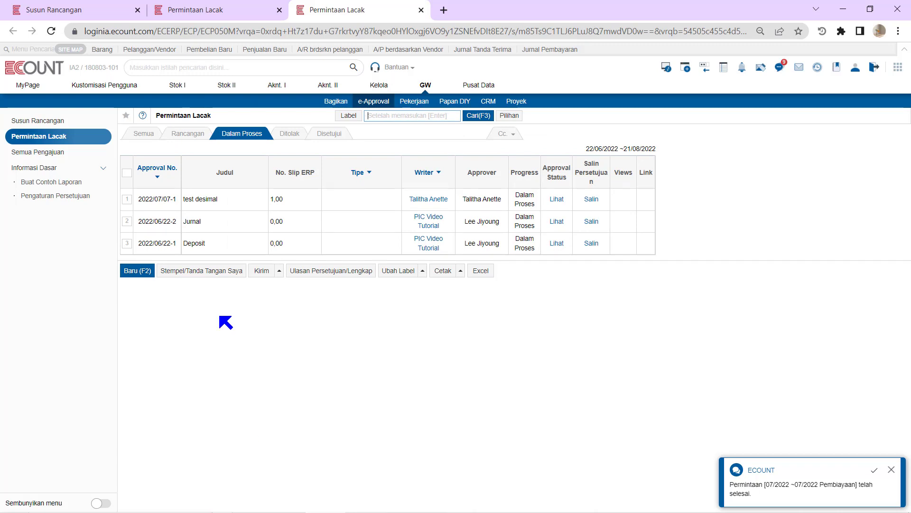
left_click(510, 139)
left_click(510, 149)
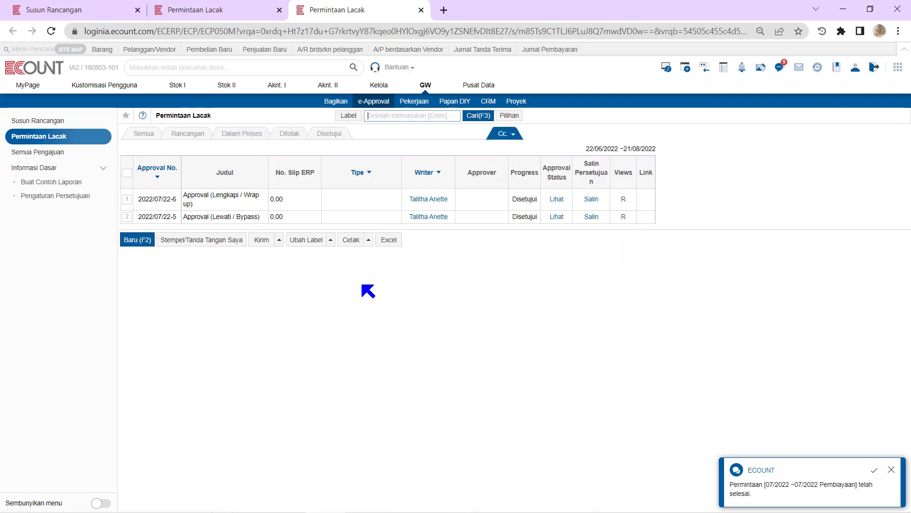
Discard the unsaved approval type and approval line, returning to the Default draft form.
left_click(100, 9)
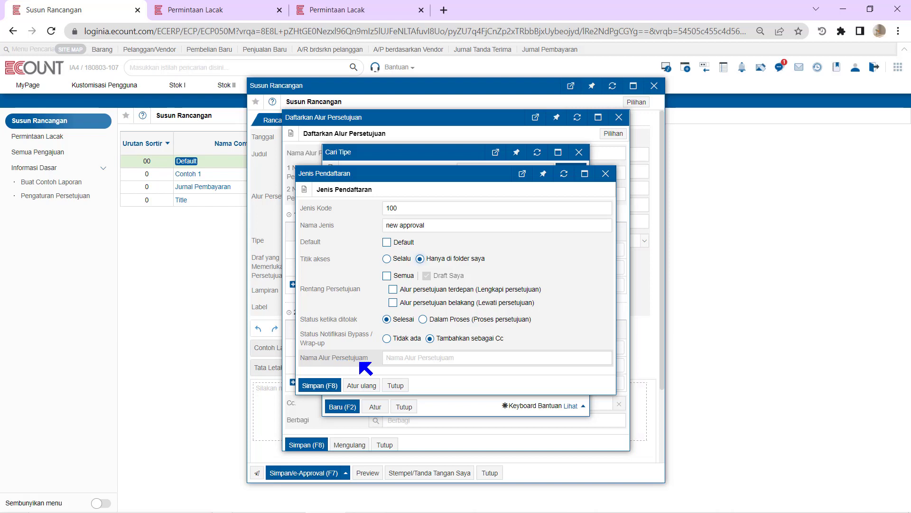
left_click(605, 173)
left_click(579, 152)
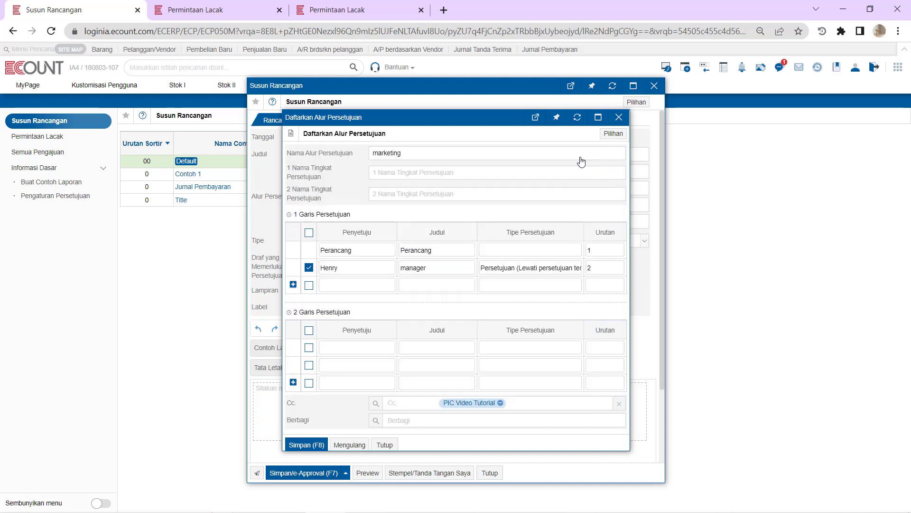
left_click(619, 118)
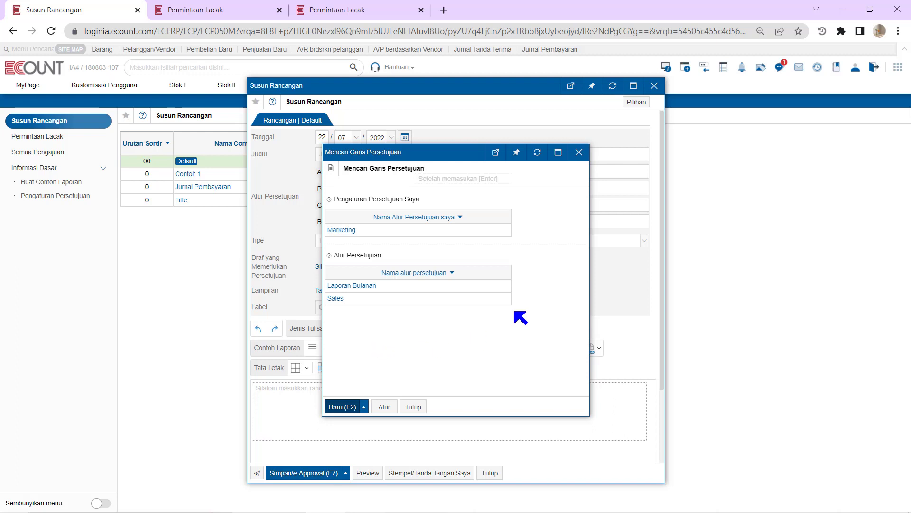
left_click(579, 152)
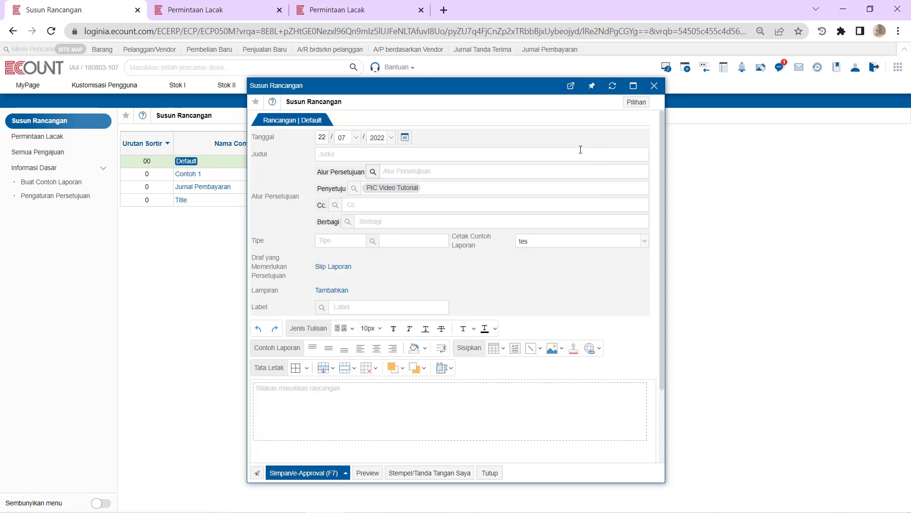
Apply the Laporan Bulanan approval line to the Default draft.
left_click(372, 173)
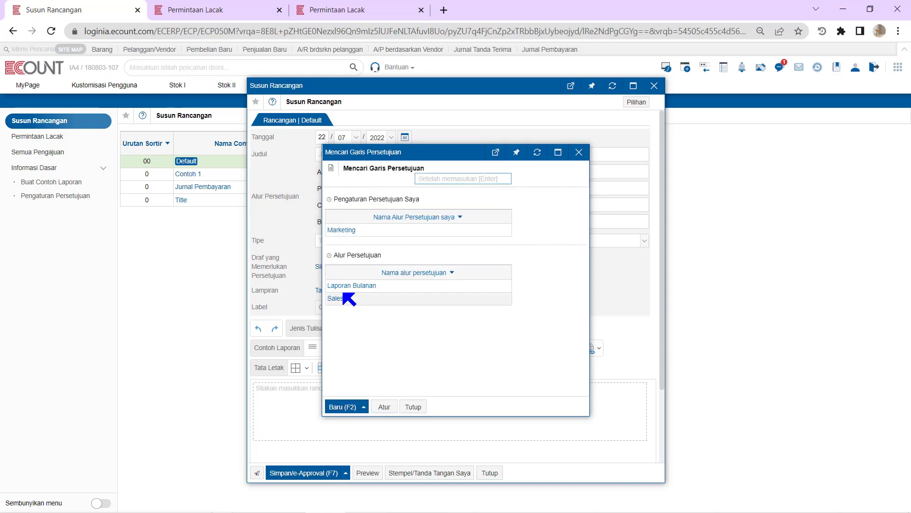
left_click(347, 288)
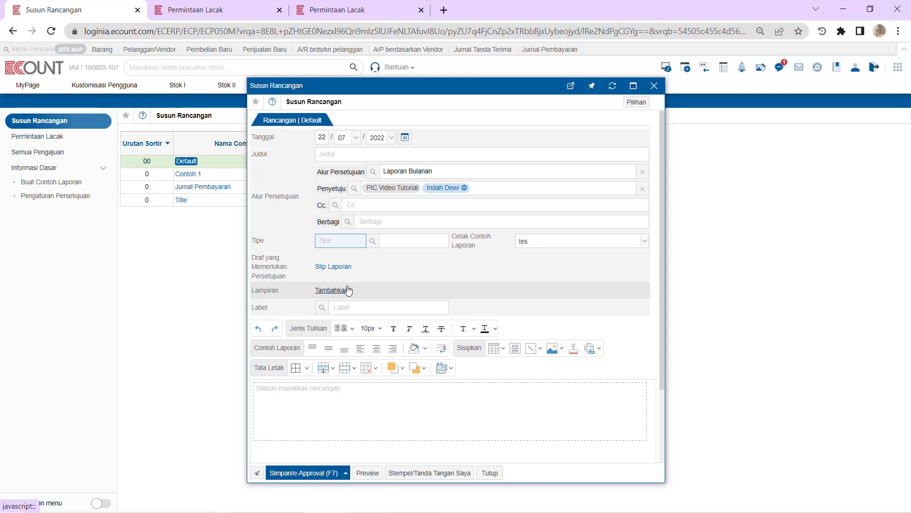
left_click(348, 290)
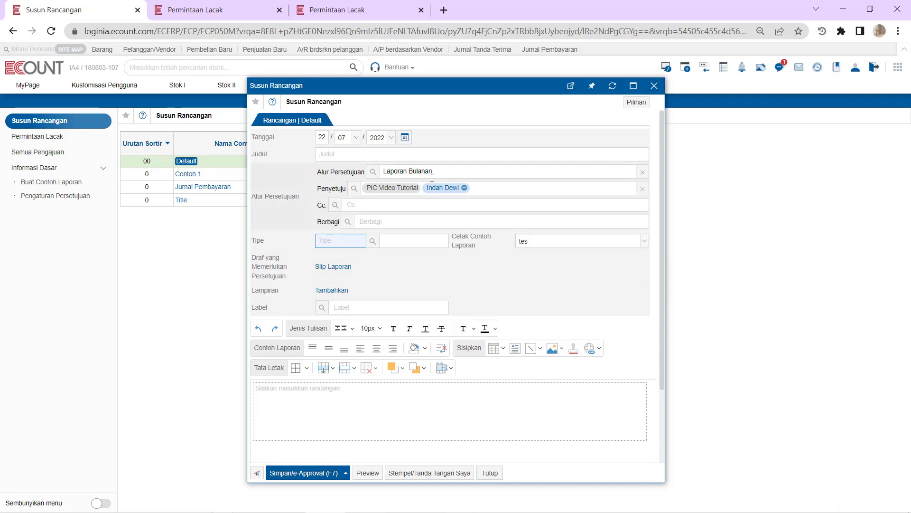
Reopen the draft's approval line search and bring up the option for a new personal approval line.
left_click(373, 173)
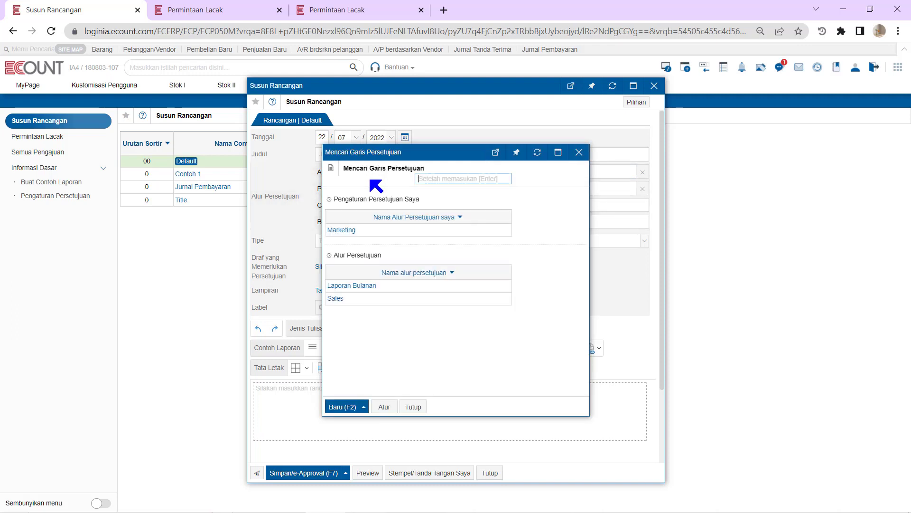
mouse_move(339, 411)
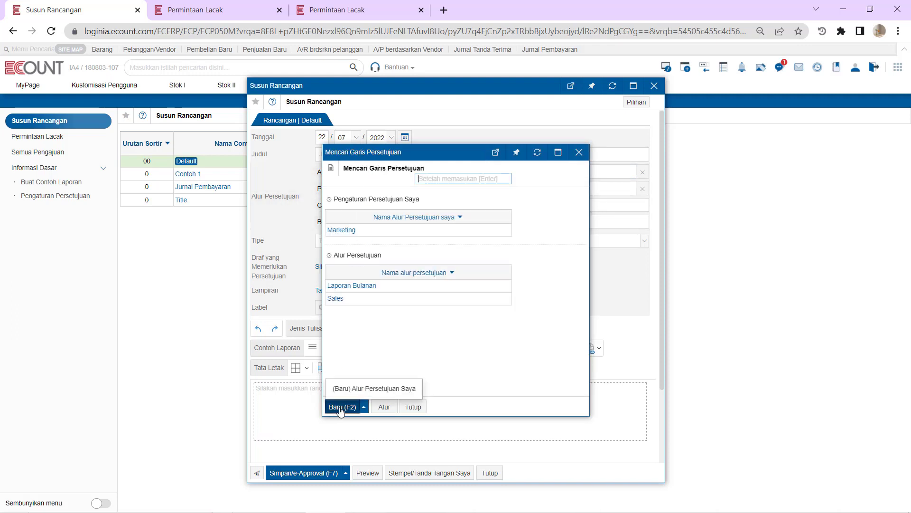